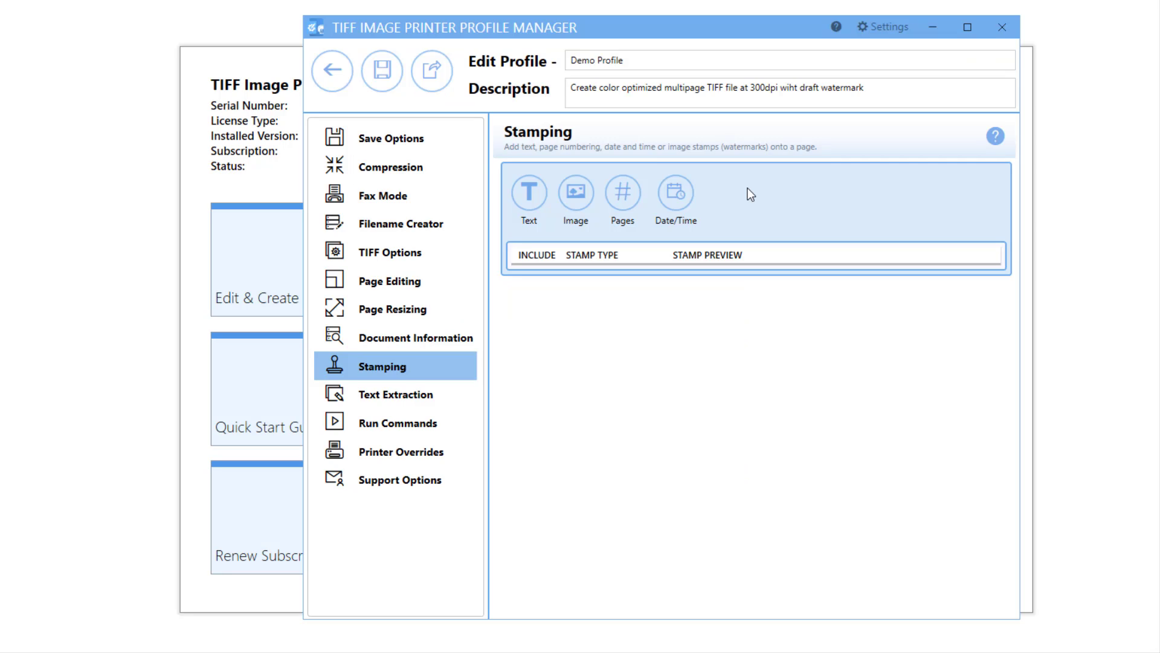
- Add a text, an image, a page numbering and a date/time stamp to the Demo Profile
left_click(537, 191)
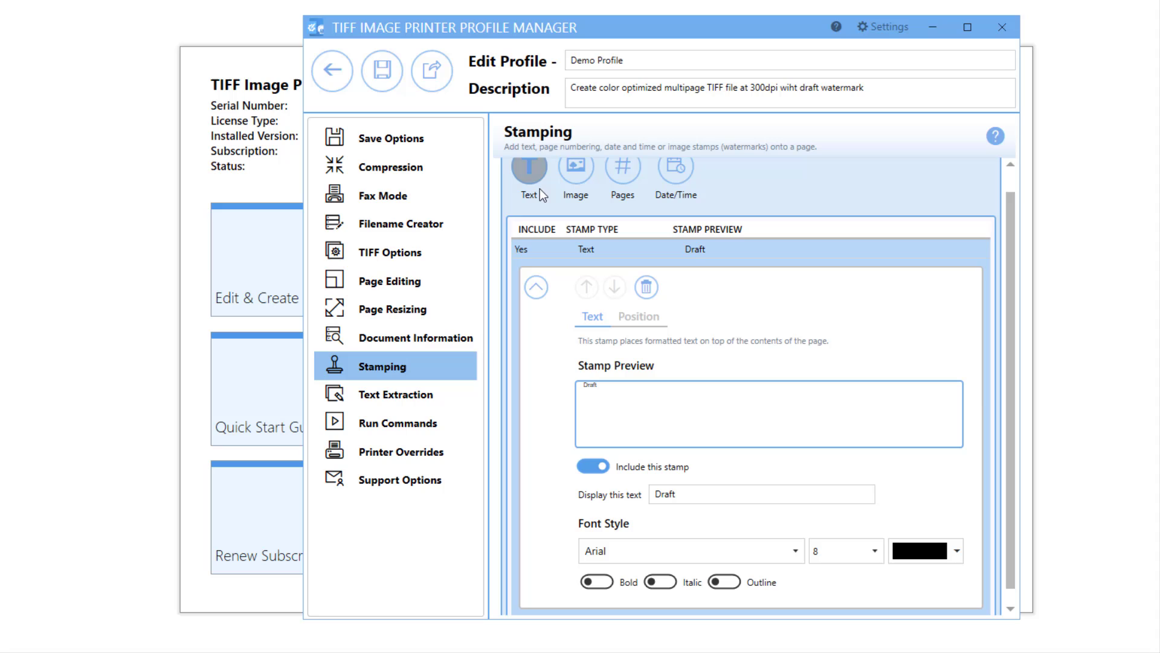
left_click(571, 173)
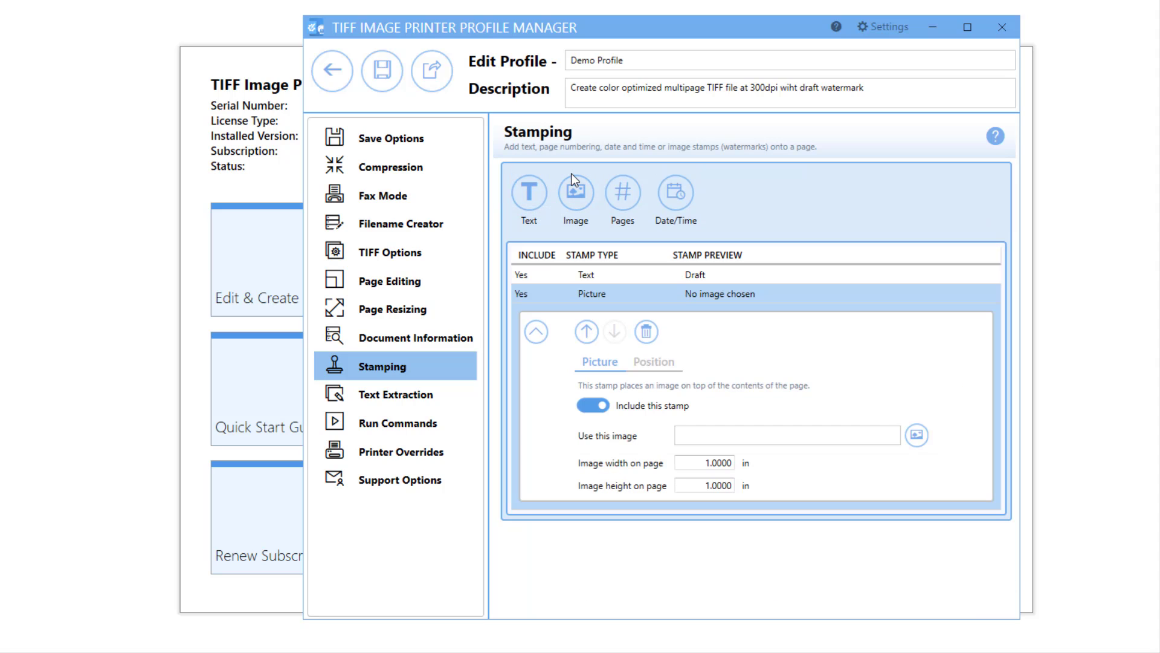
left_click(625, 190)
scroll(625, 183, "up", 3)
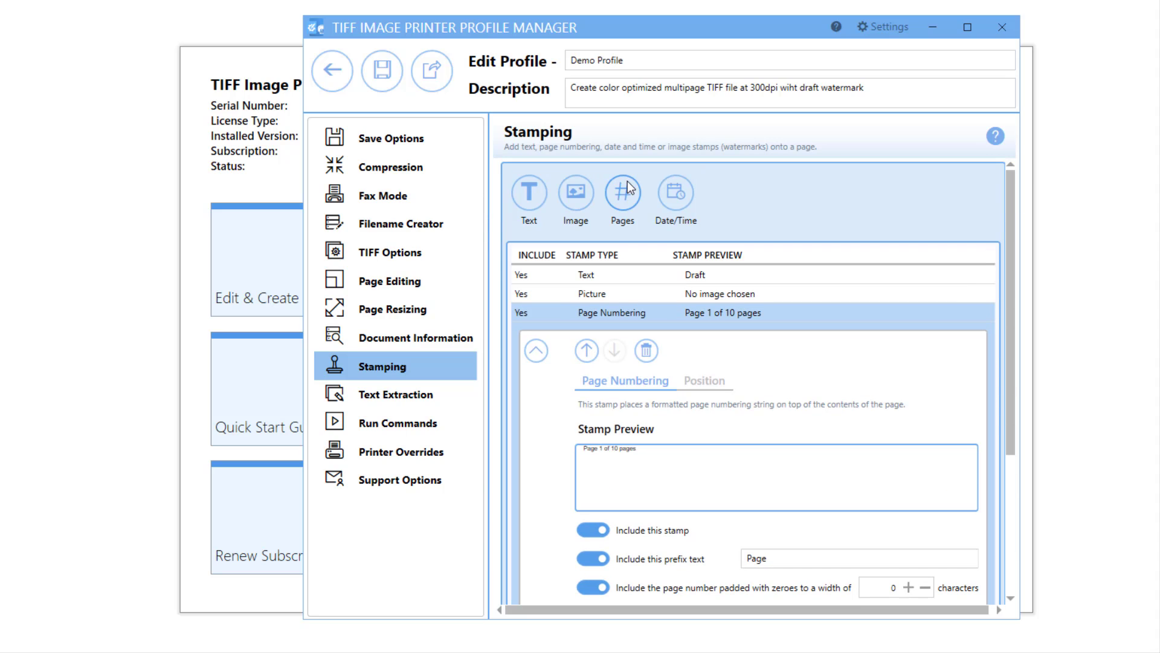
left_click(675, 192)
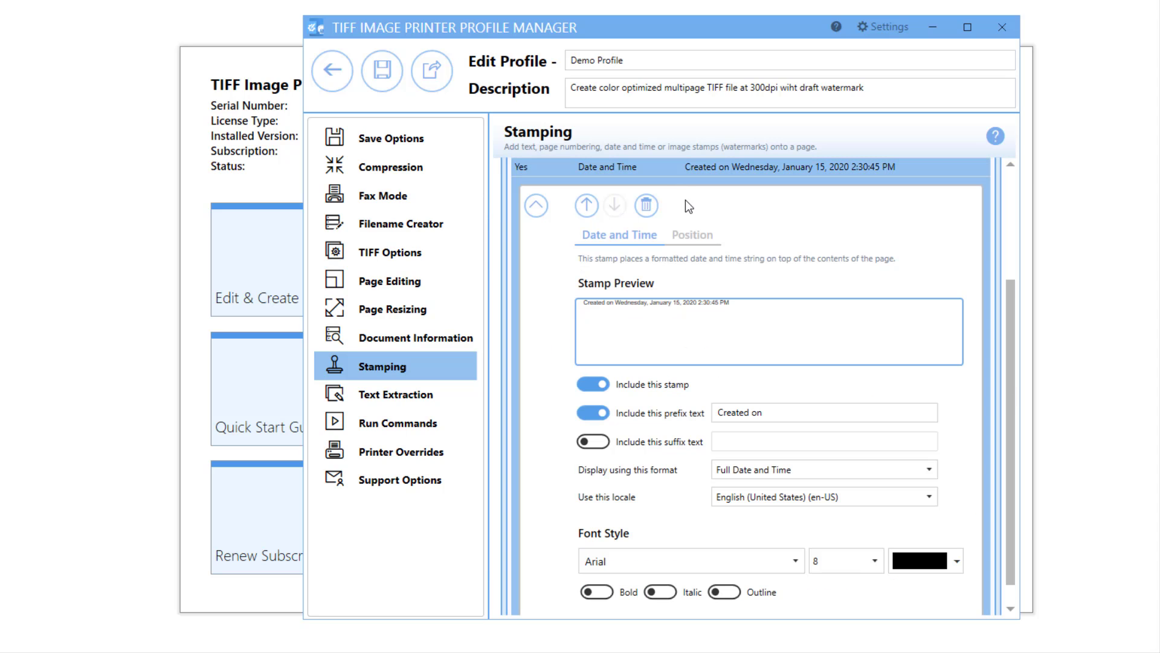
scroll(685, 205, "up", 2)
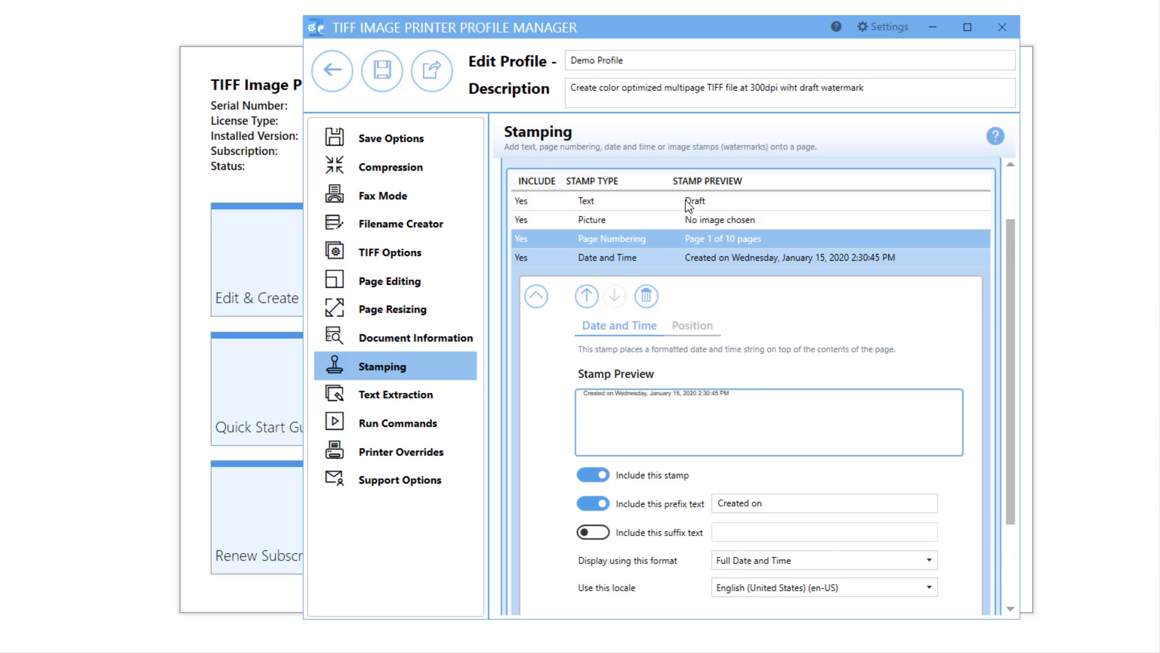
scroll(701, 202, "up", 1)
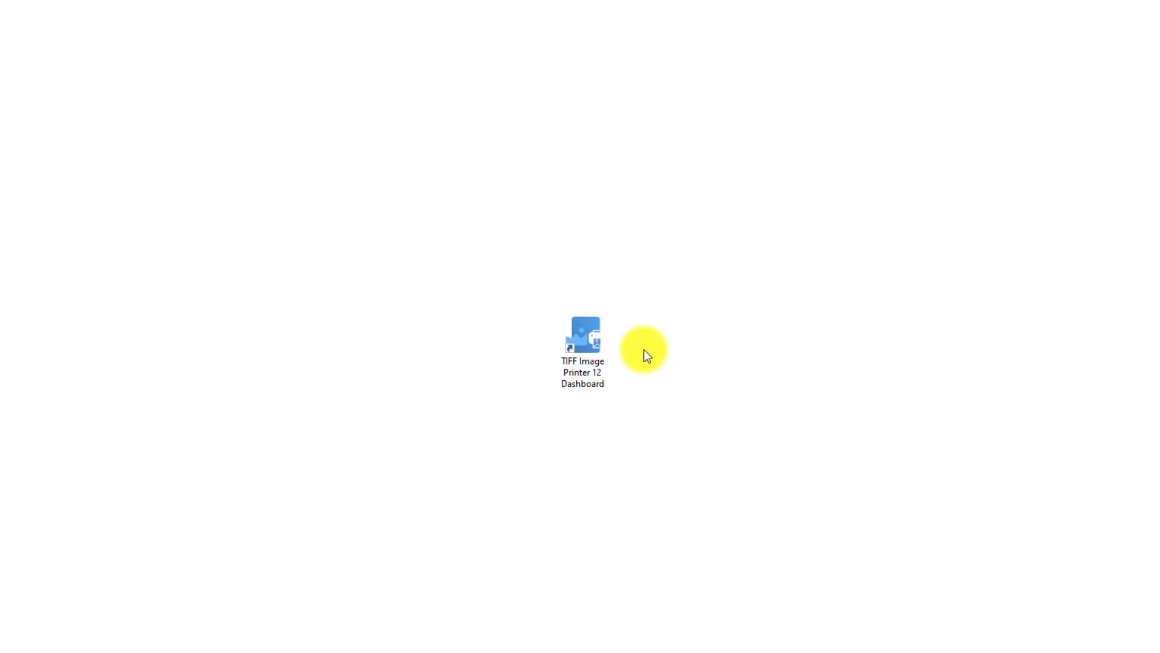
- Open the TIFF Image Printer 12 Dashboard and create a copy of the Color Optimized TIFF profile
left_click(602, 341)
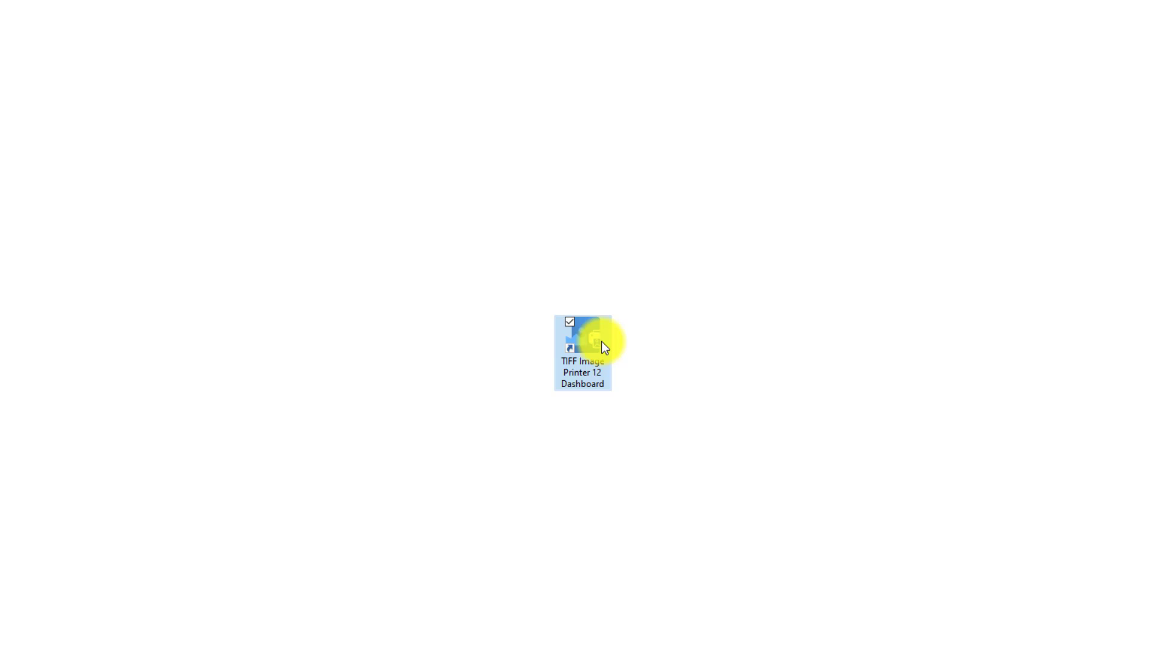
double_click(602, 342)
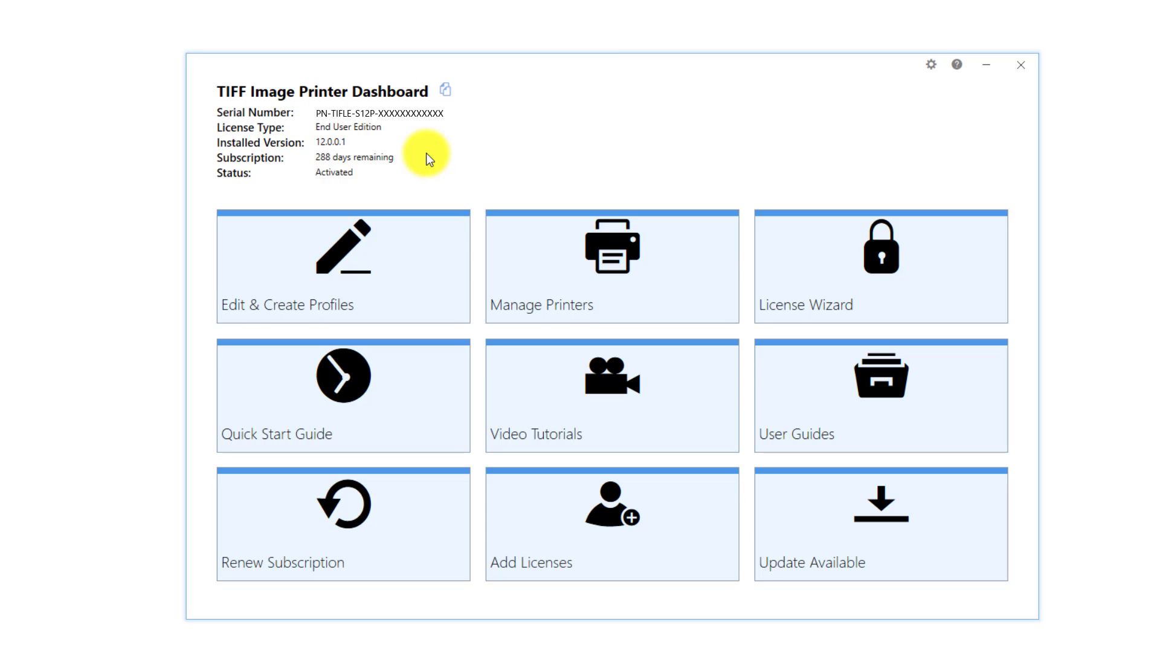
left_click(407, 241)
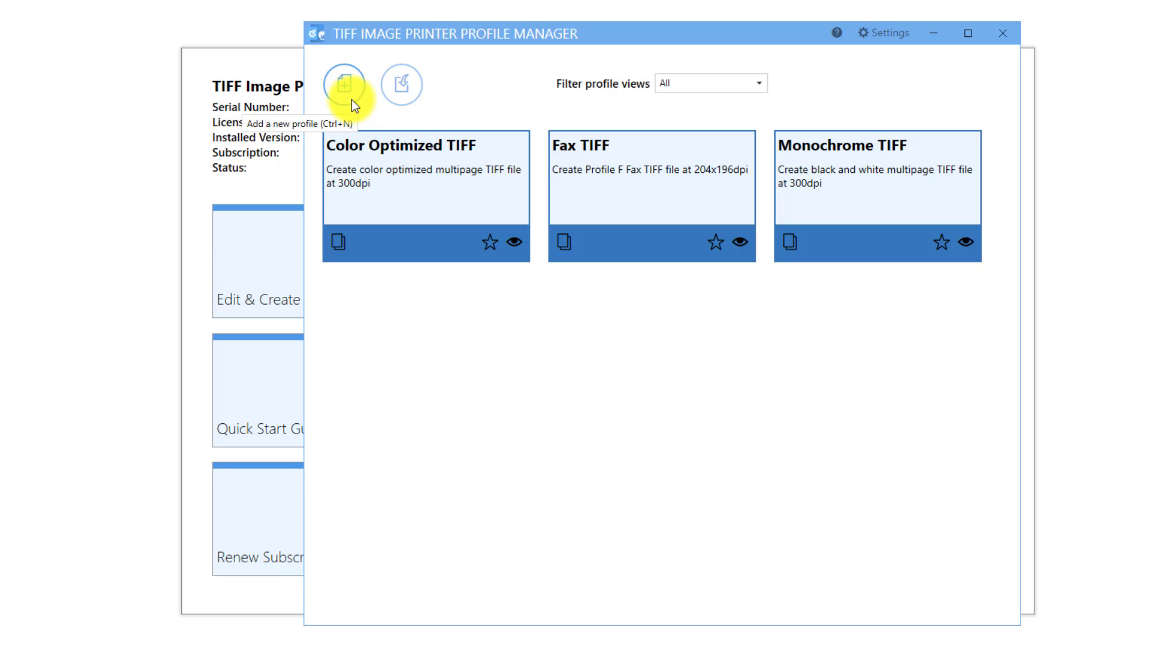
left_click(340, 243)
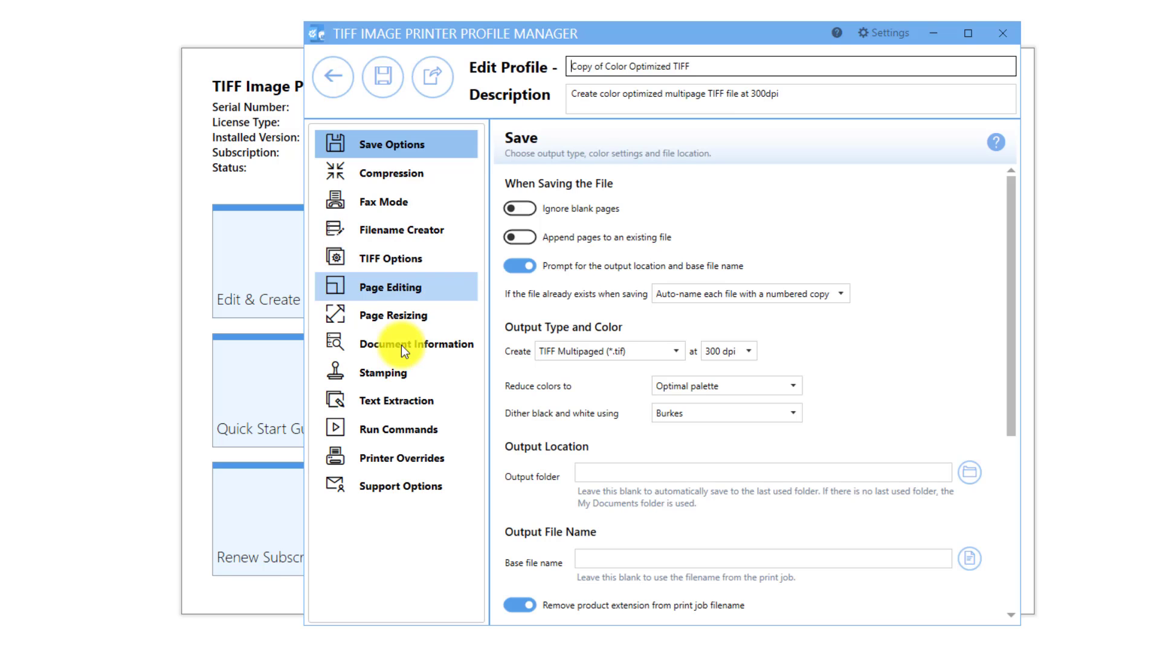
- Name the copied profile "Demo Profile" and add "with page numbering" to the end of its description
key("ctrl+a")
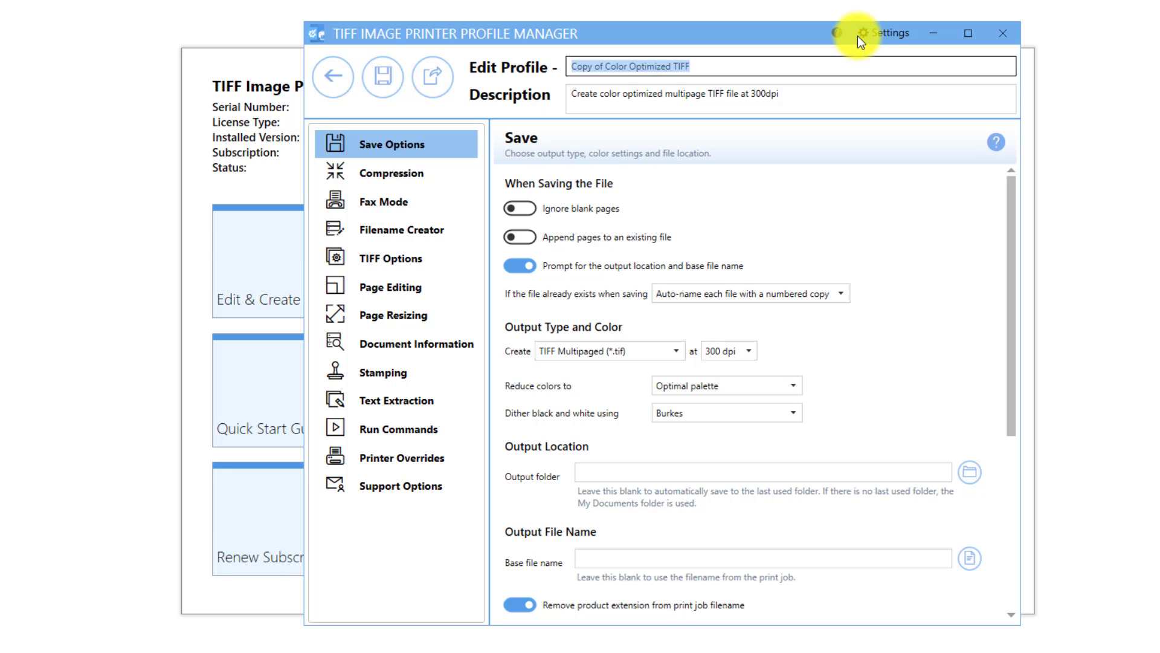
type("Demo Profile")
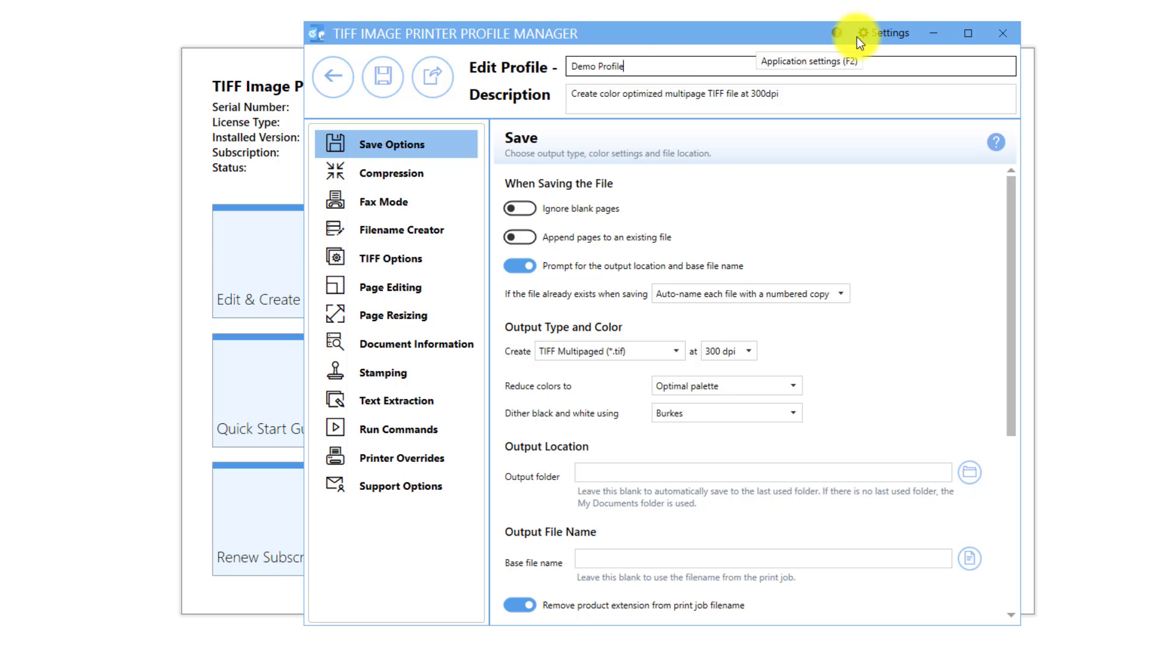
key("Tab")
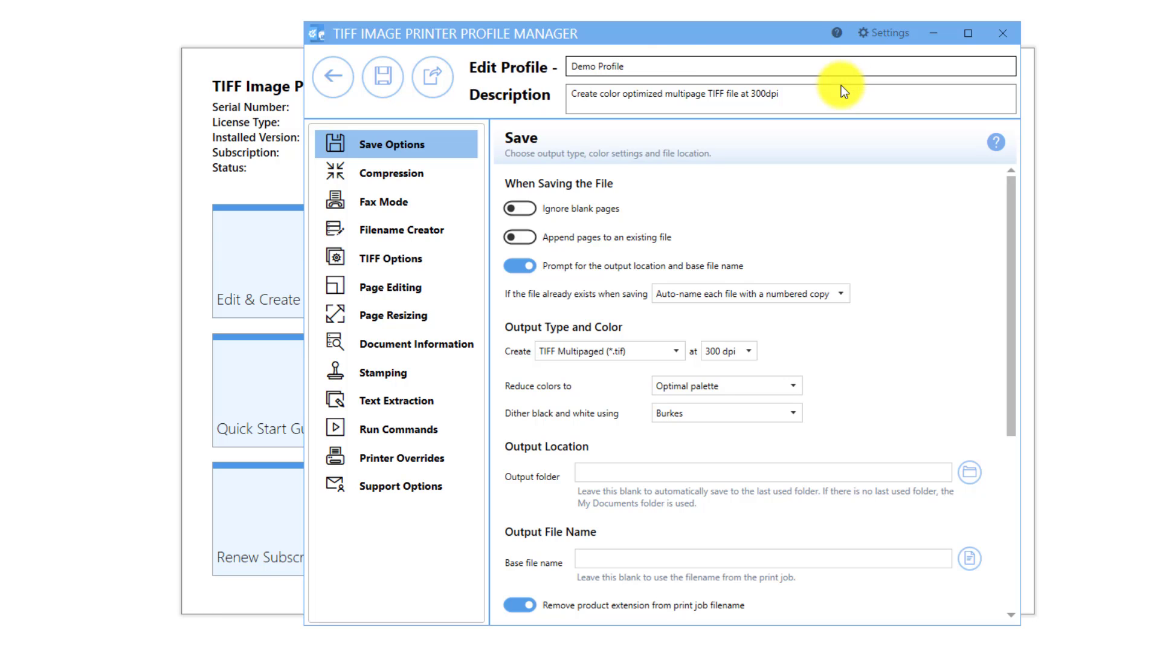
type("w")
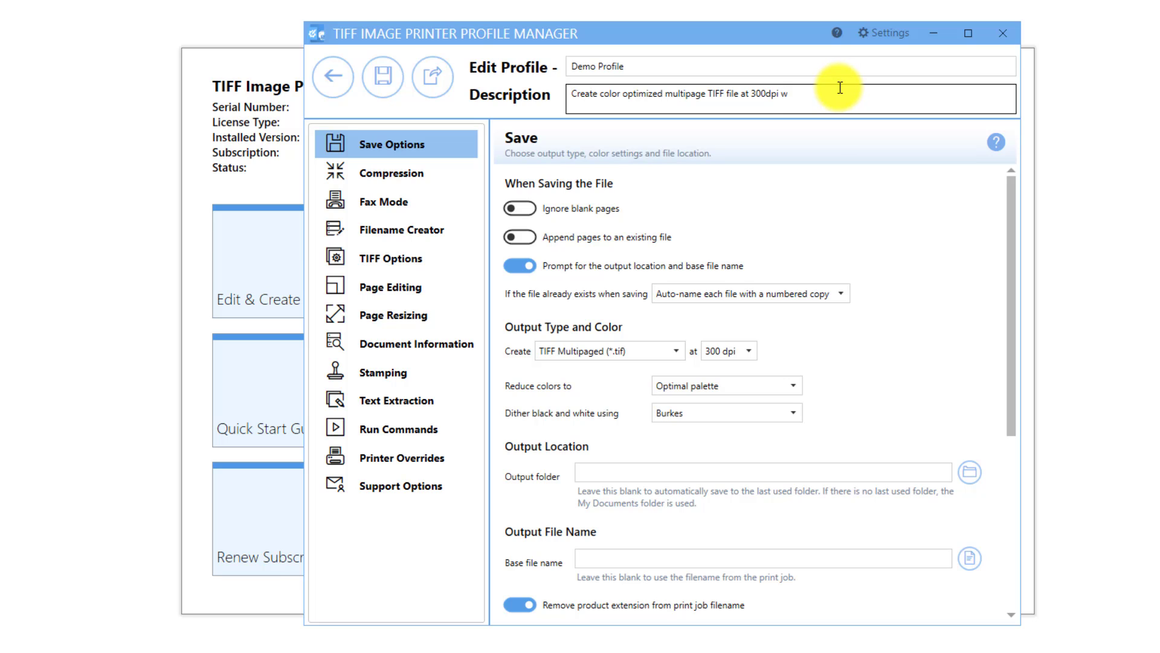
type("ith page numbering")
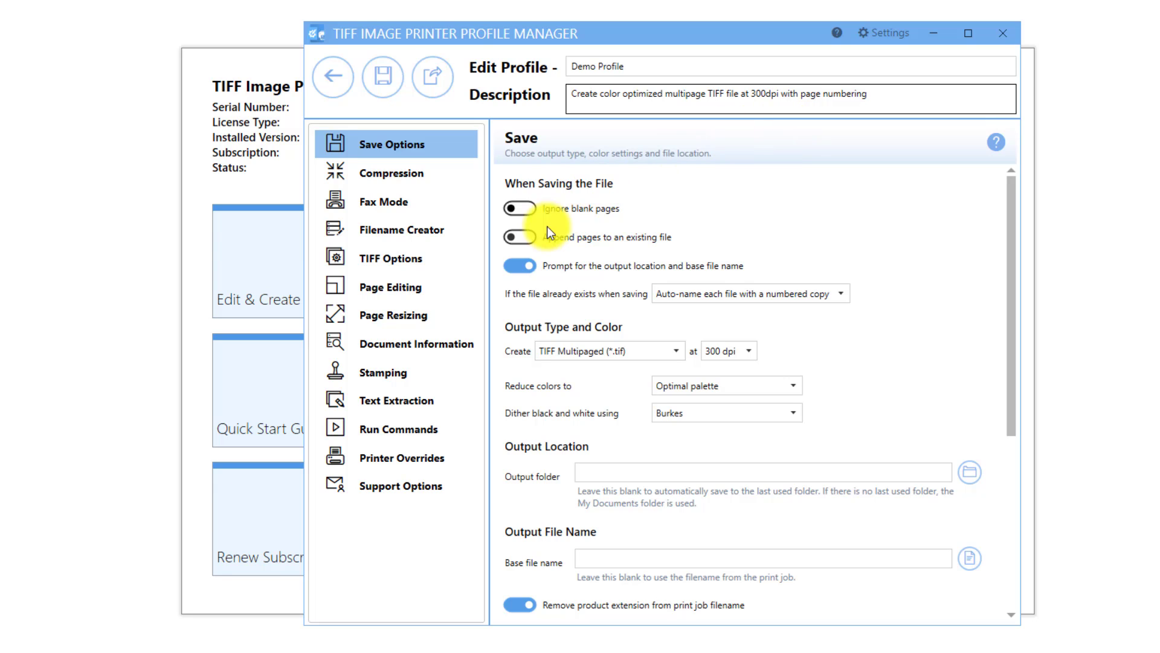
- Add a page numbering stamp with only the page number included, excluding the prefix, connector text, page count and suffix
left_click(458, 371)
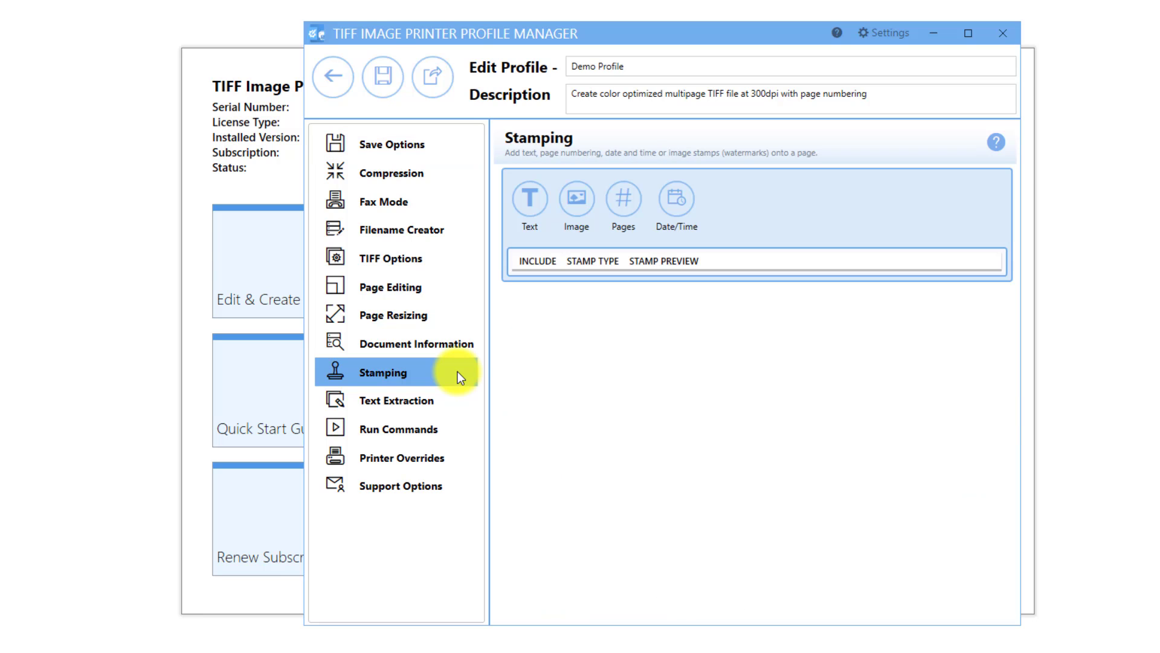
left_click(634, 208)
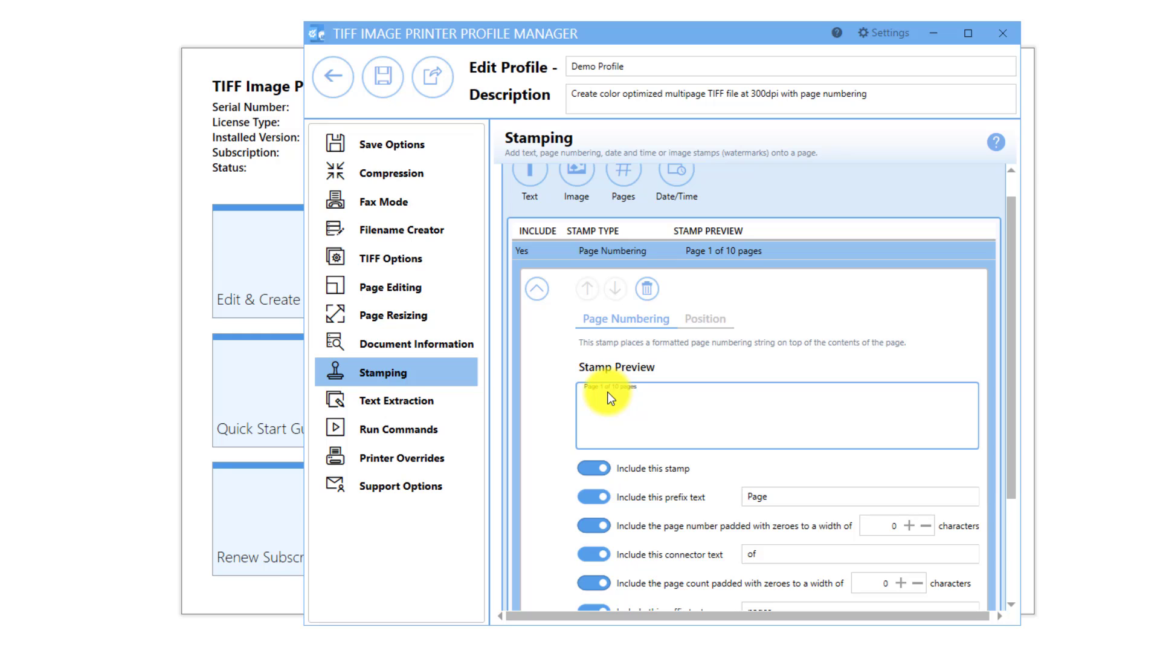
scroll(607, 392, "down", 1)
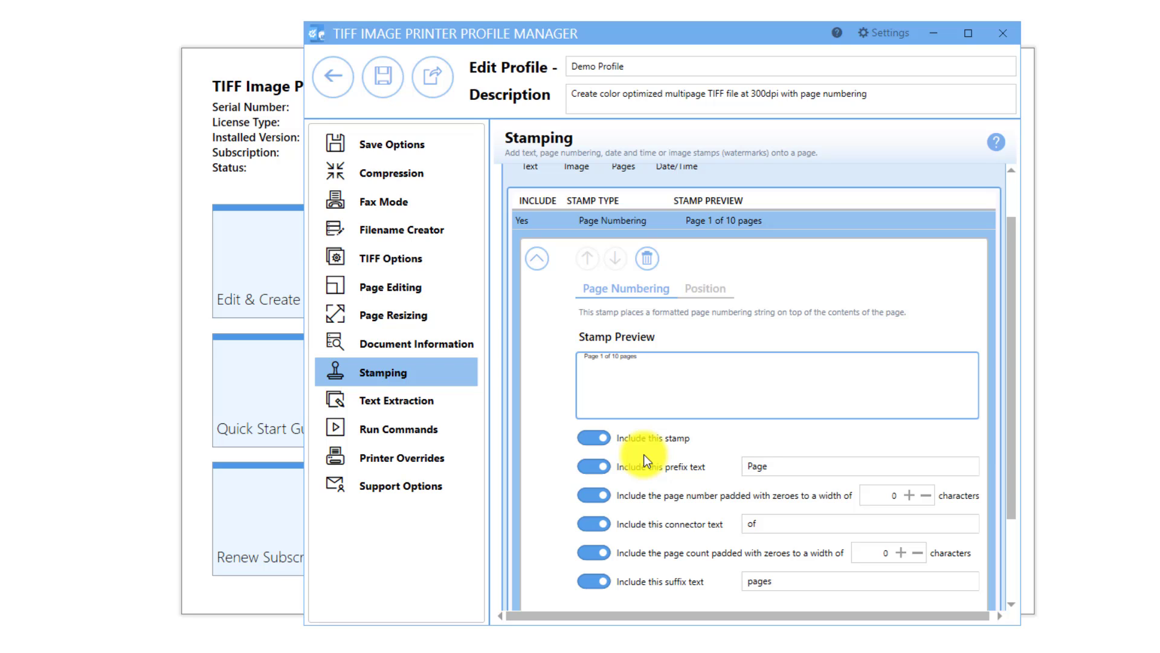
left_click(596, 471)
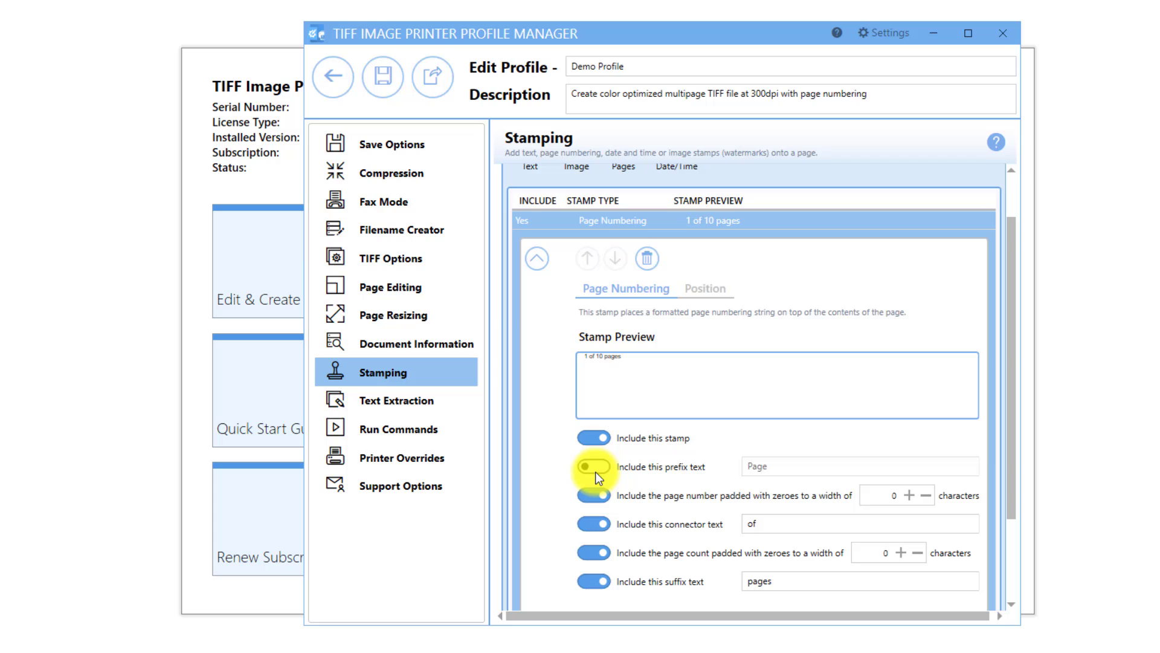
left_click(595, 525)
left_click(590, 552)
left_click(597, 581)
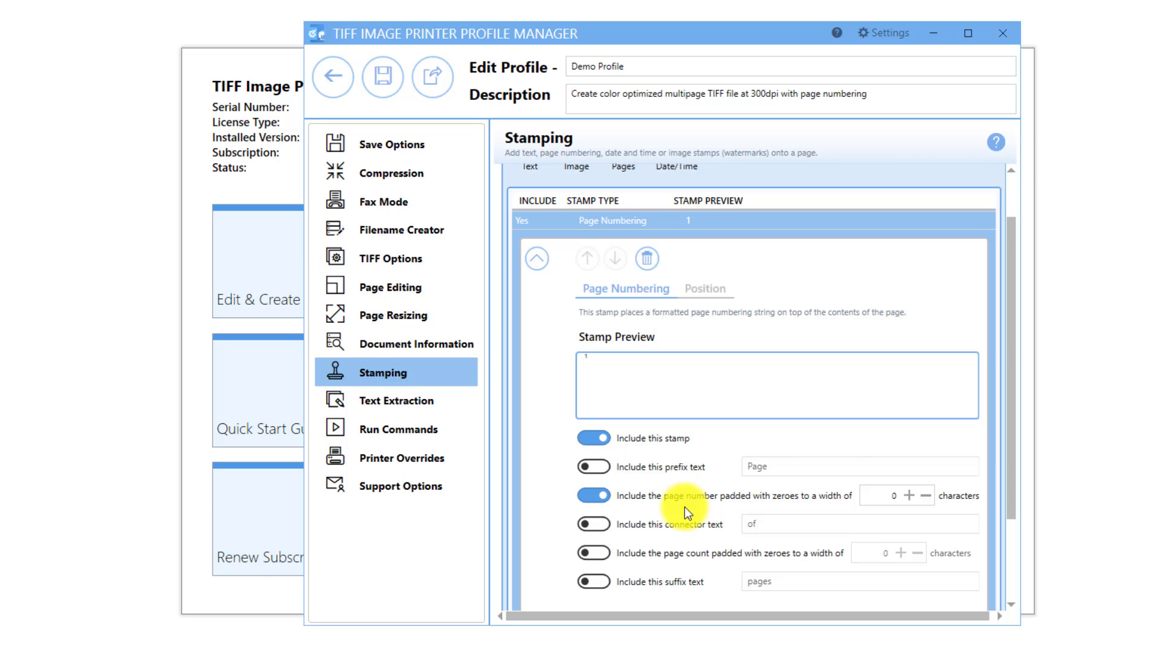
- Position the page numbering stamp with bottom vertical alignment, leaving it included on all pages
scroll(684, 506, "down", 1)
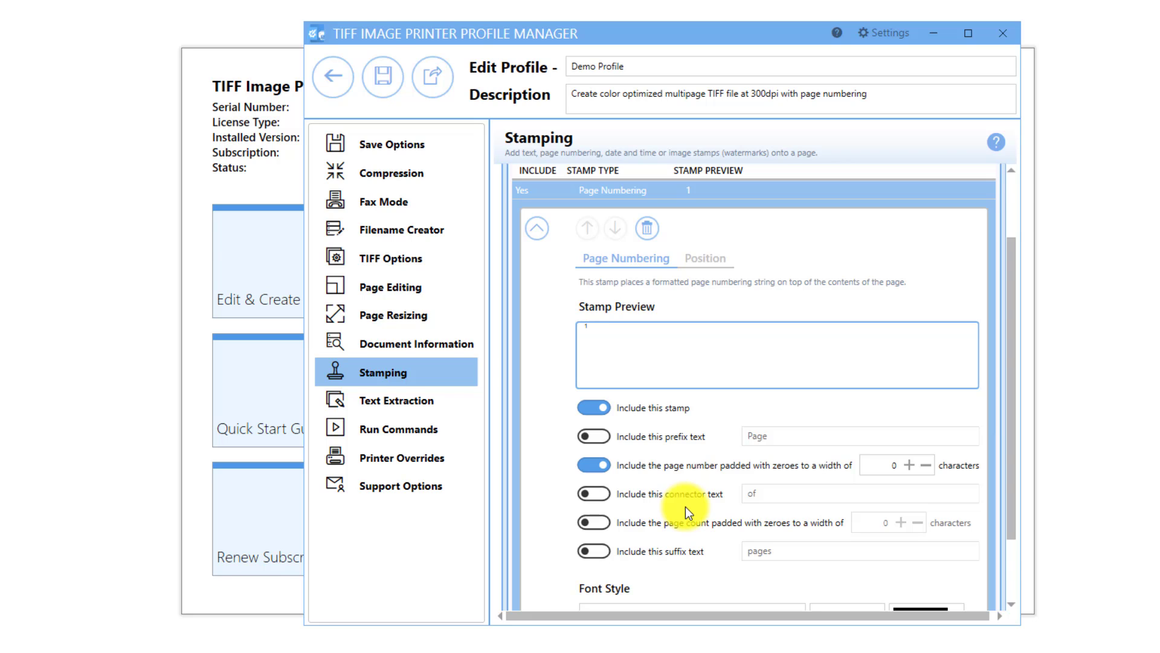
scroll(685, 506, "down", 3)
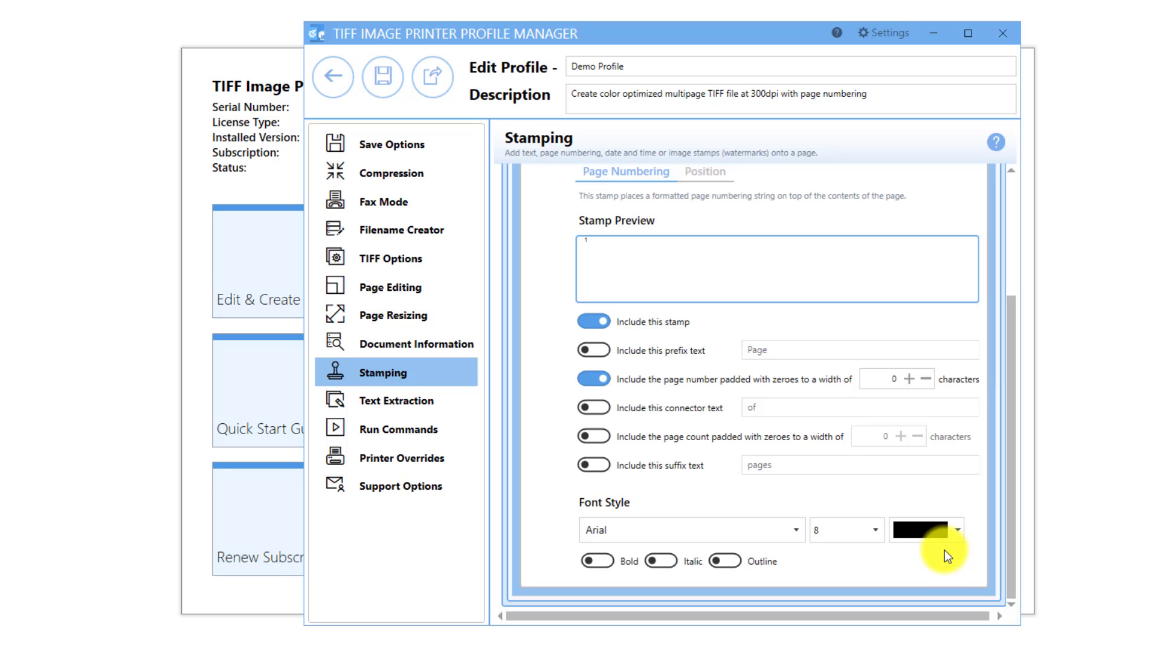
left_click(704, 171)
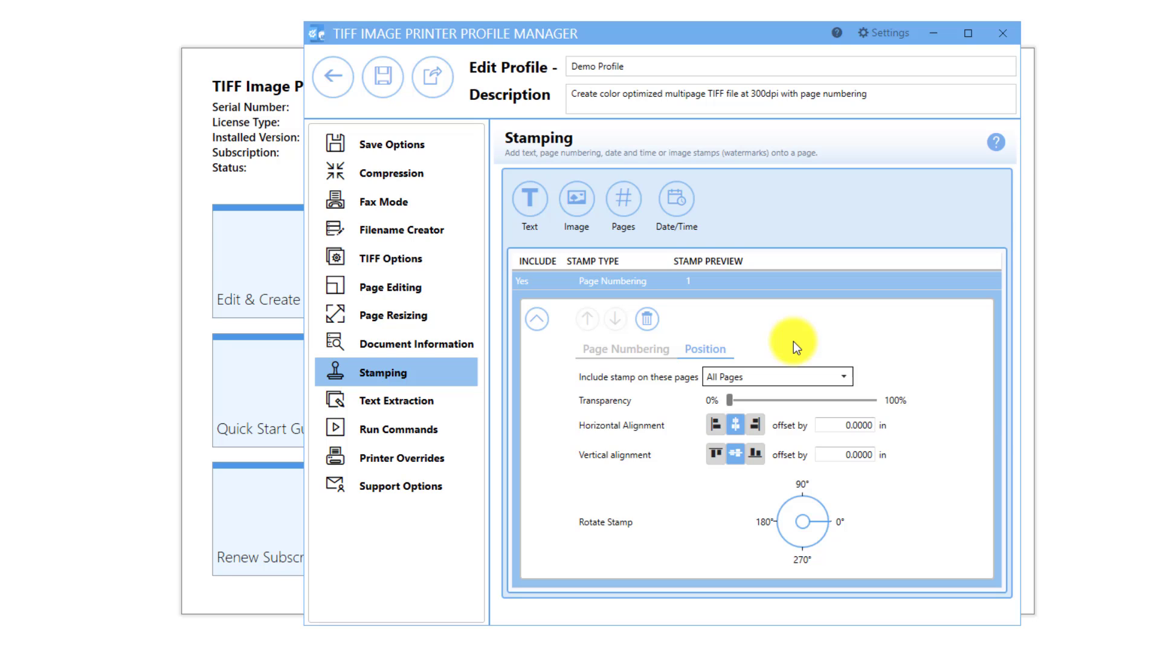
left_click(799, 377)
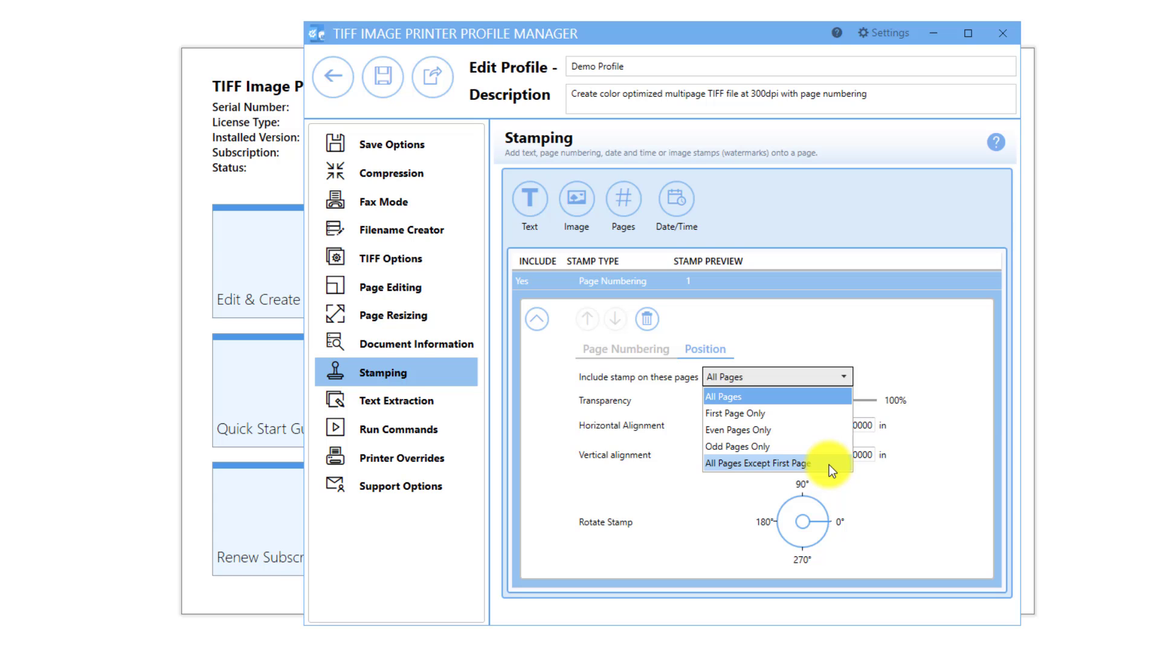
left_click(945, 391)
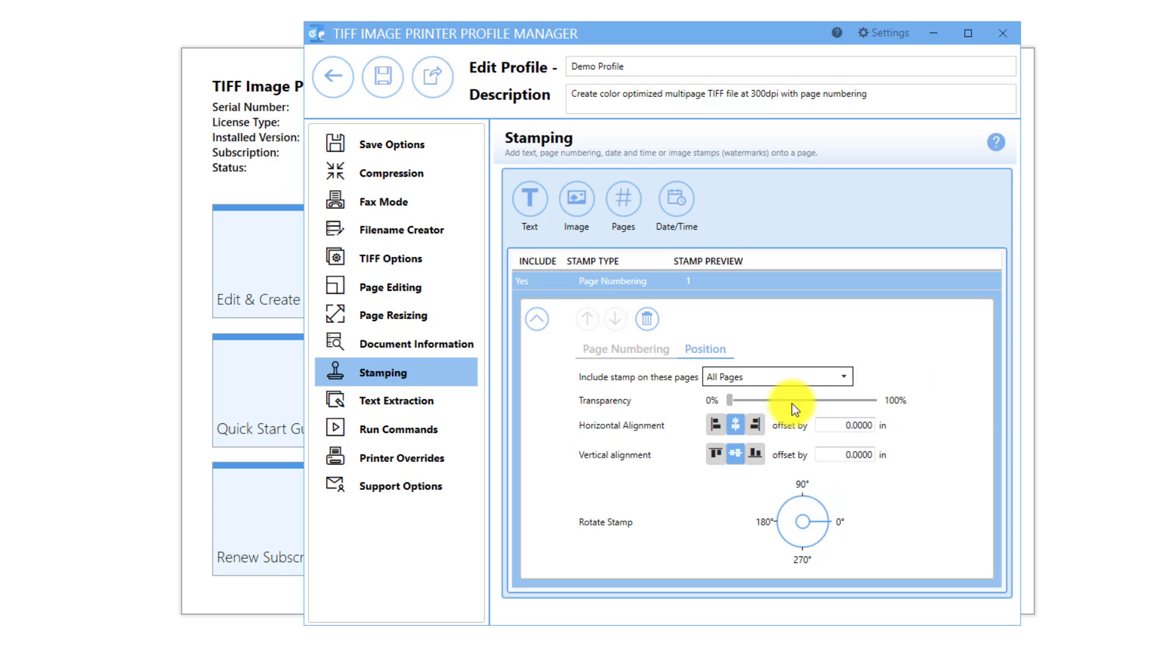
left_click_drag(732, 402, 761, 403)
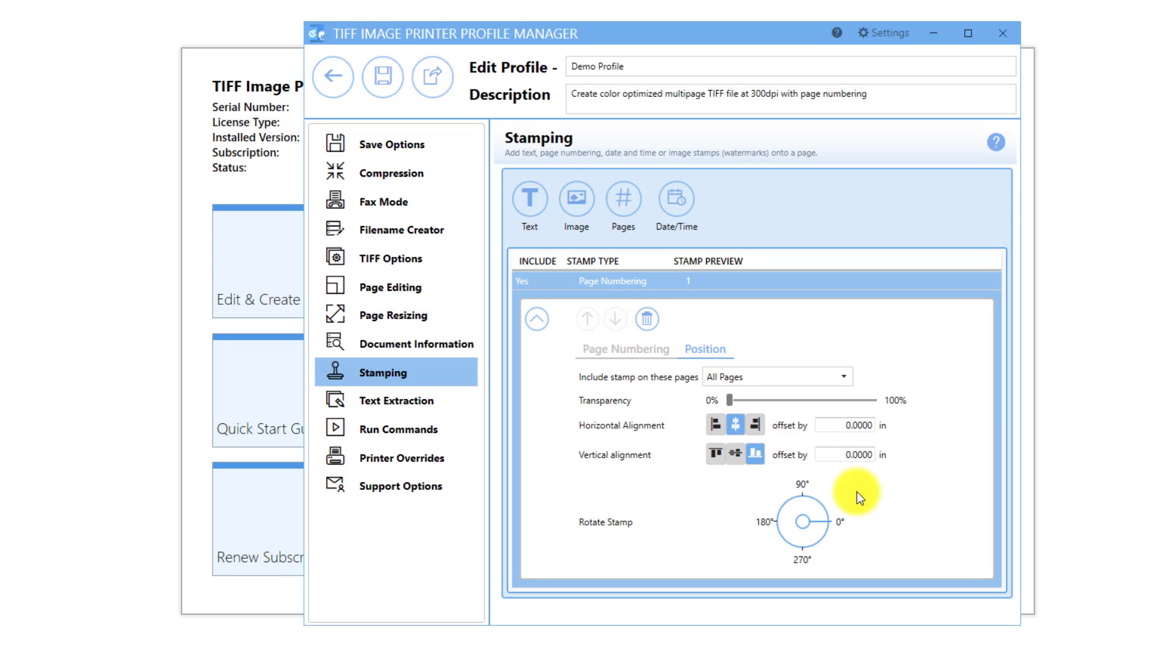
- Save the Demo Profile and close the profile manager
left_click(383, 93)
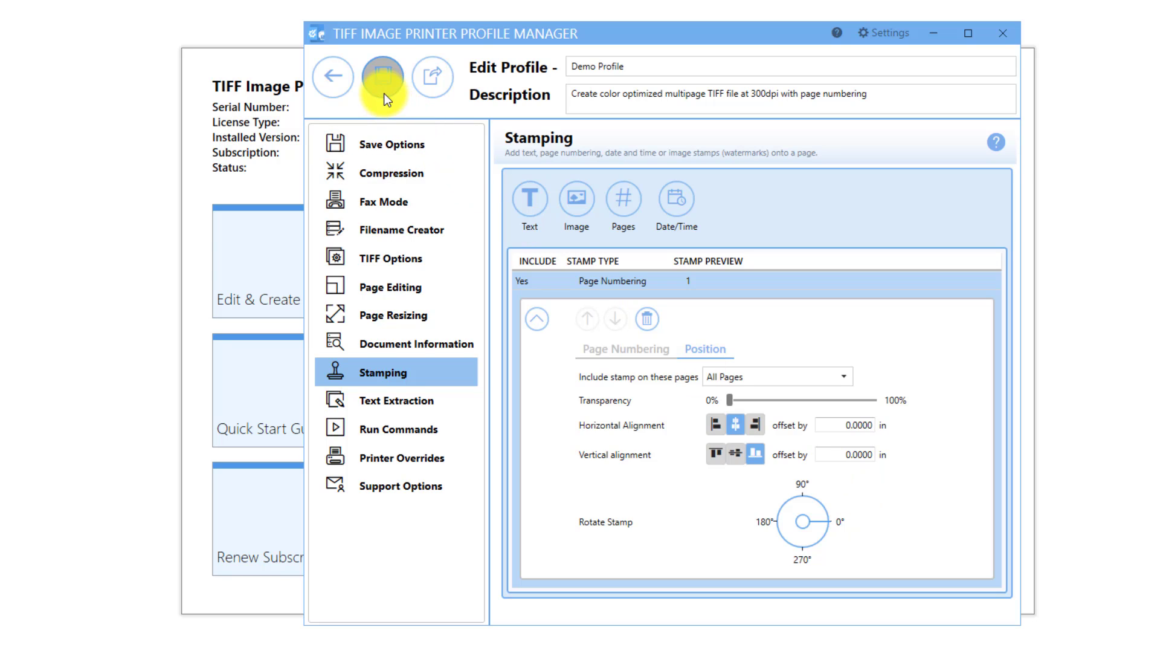
left_click(339, 92)
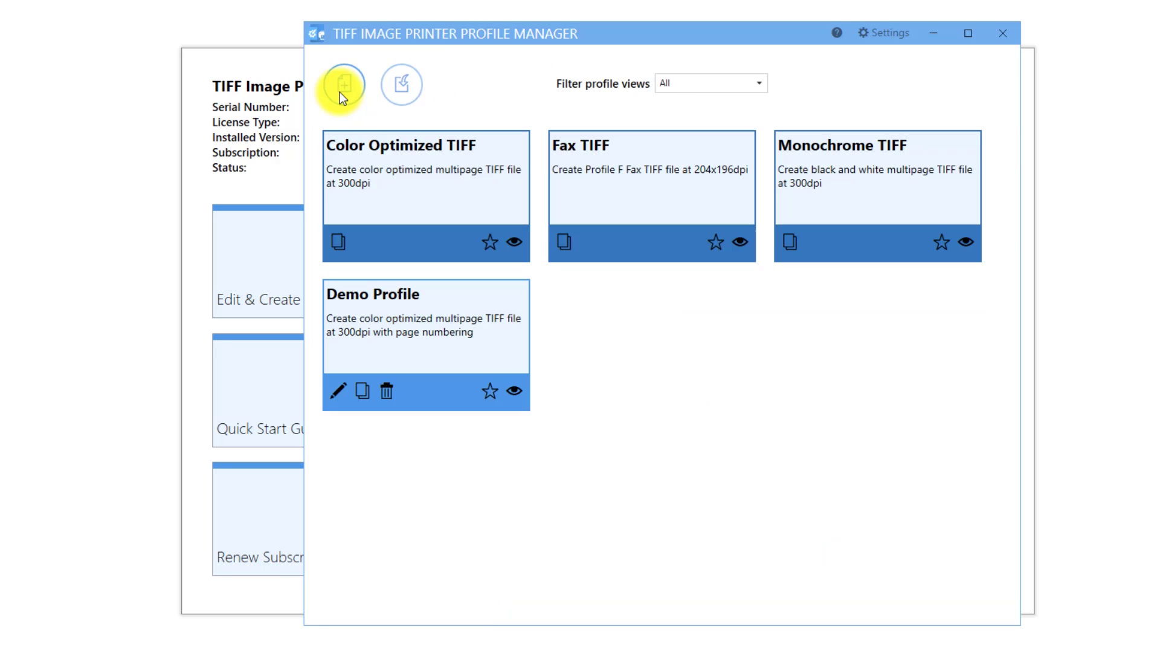
left_click(1001, 34)
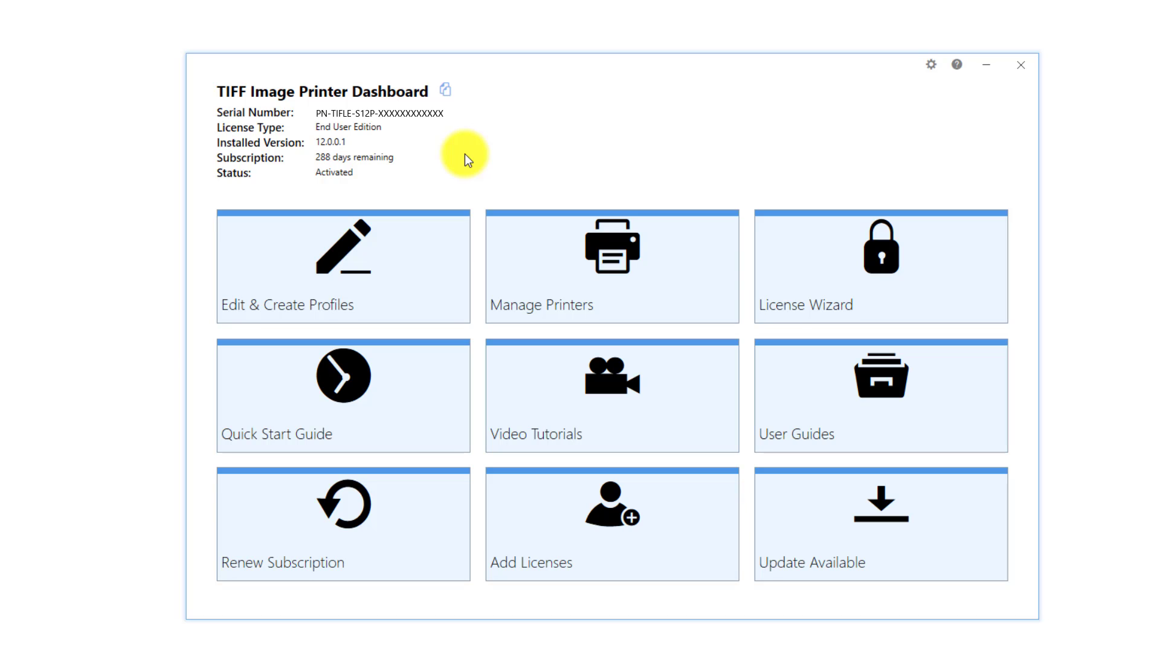
- Assign the Demo Profile to TIFF Image Printer 12, save the printer and close the dashboard
left_click(614, 273)
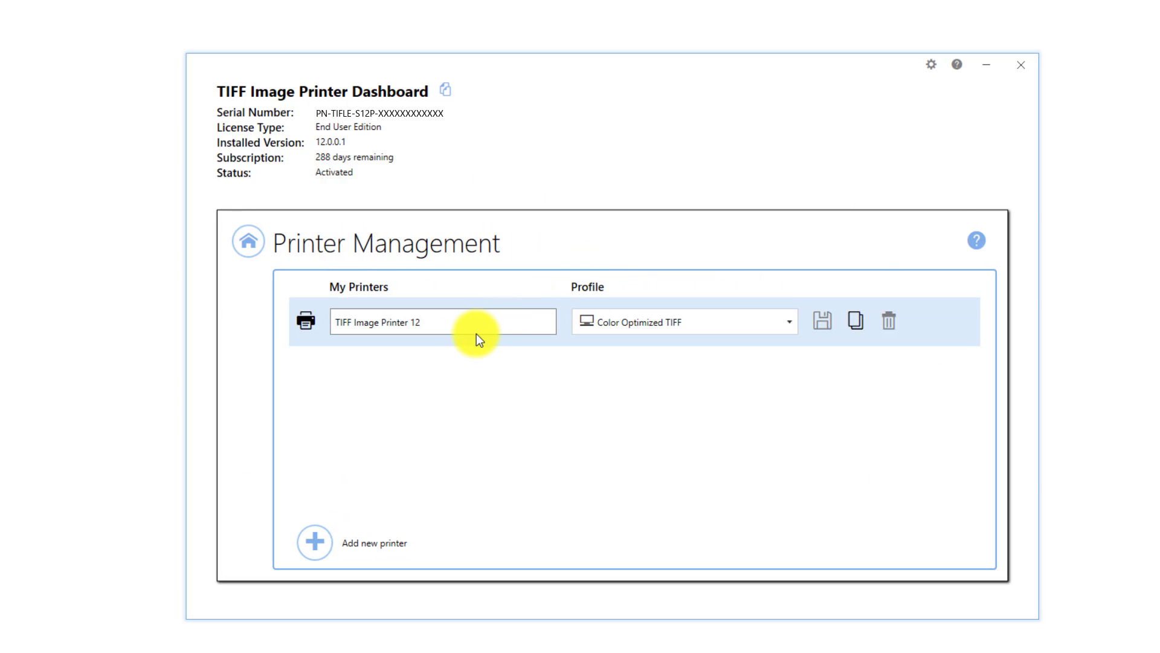
left_click(788, 321)
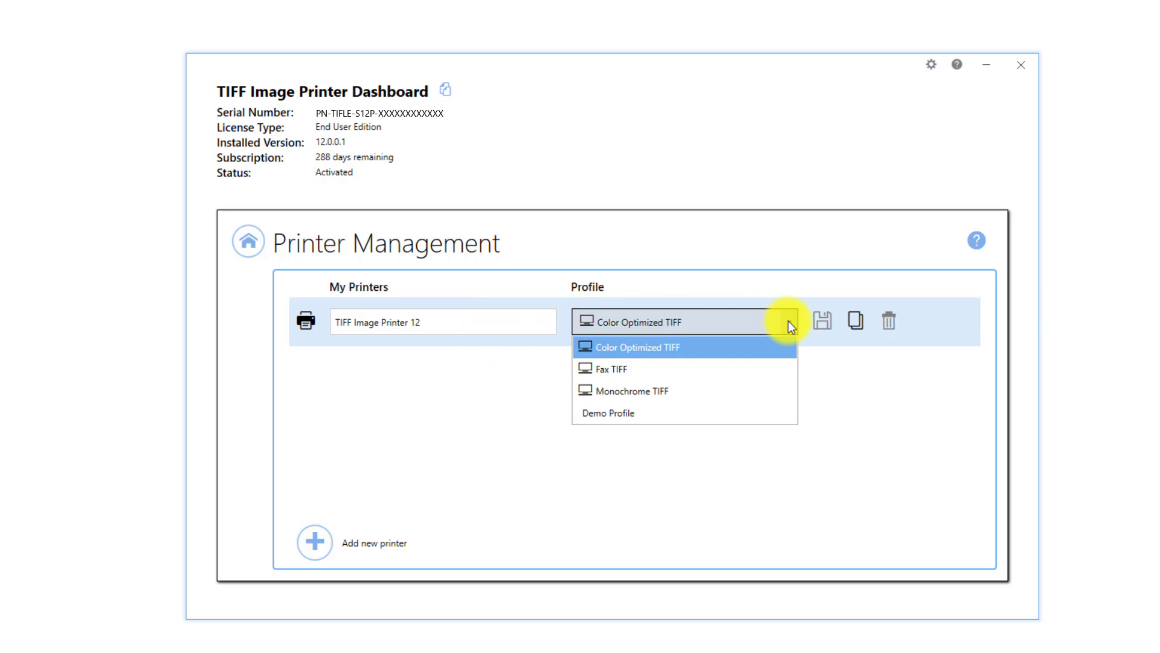
left_click(698, 418)
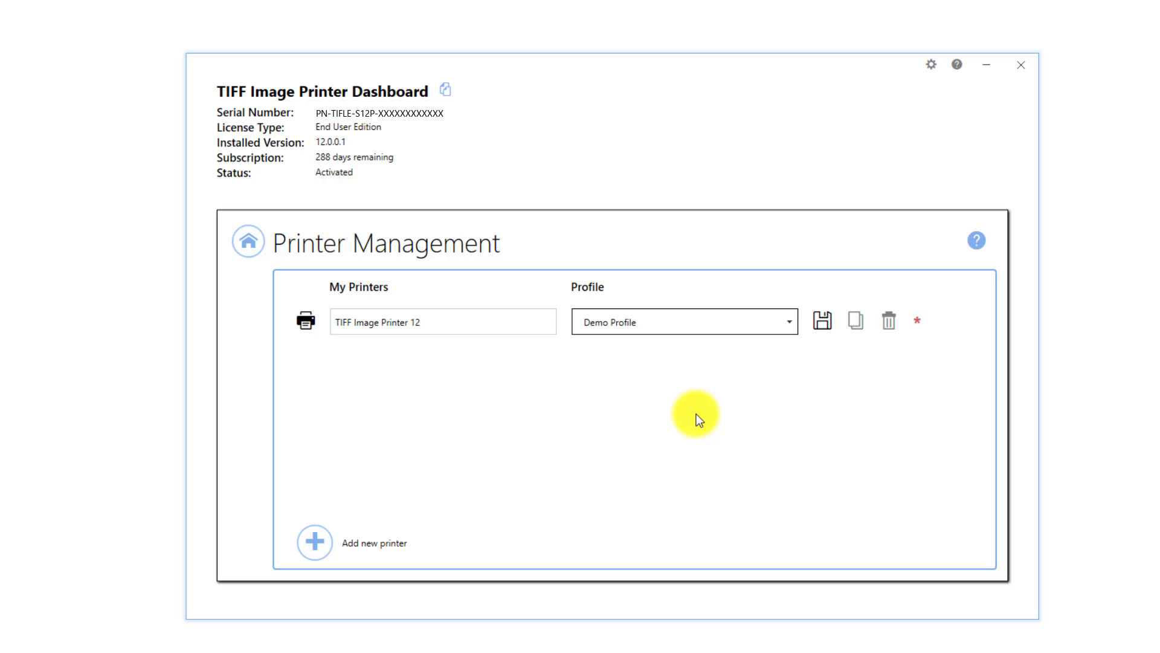
left_click(824, 314)
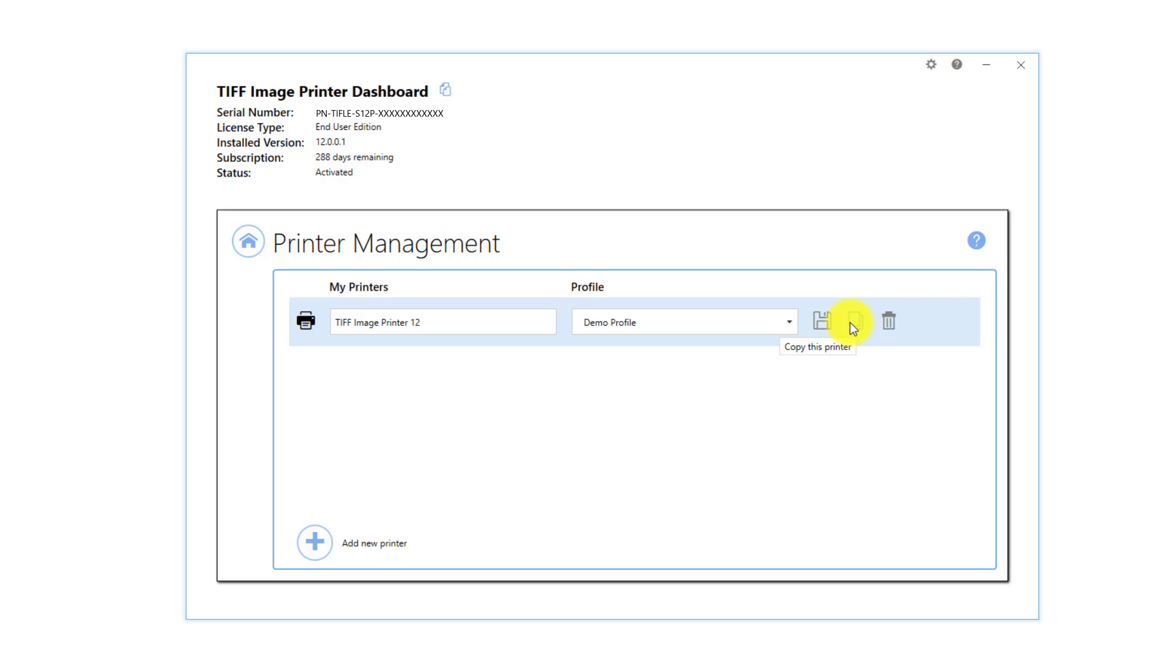
left_click(247, 255)
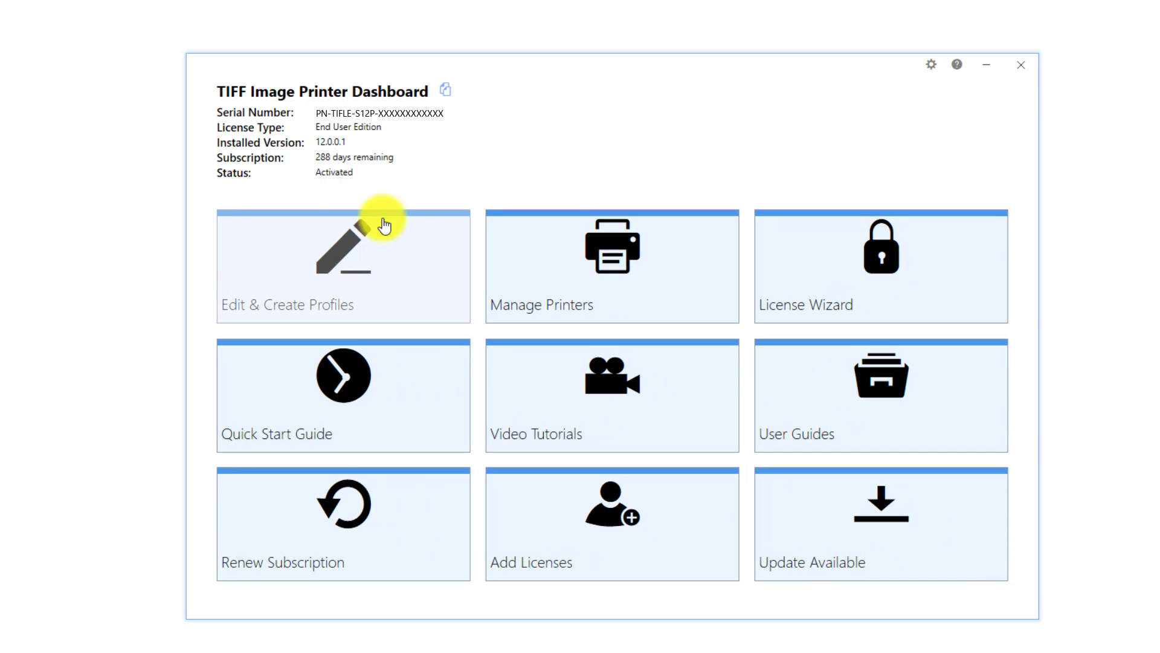
left_click(1018, 65)
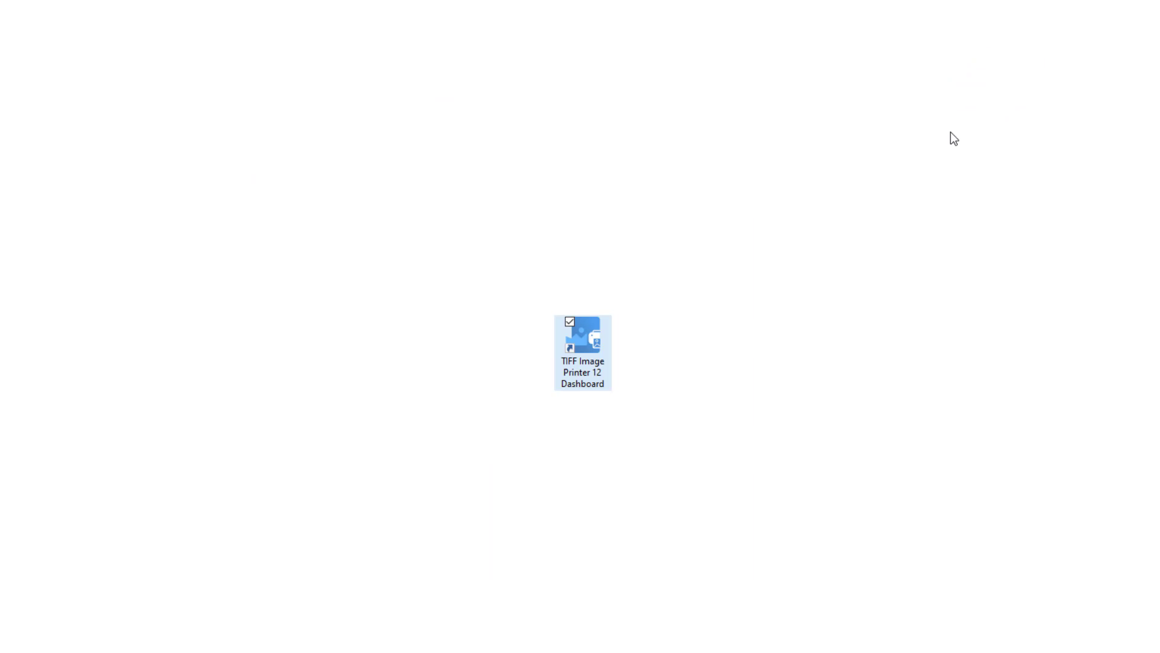